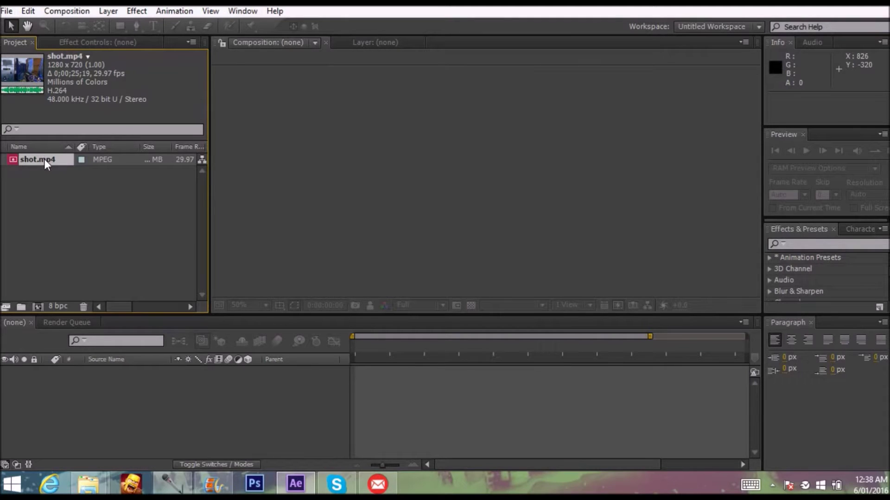
Drag shot.mp4 in the Project panel to start building a composition from it.
drag(44, 159, 42, 208)
Create the shot composition from shot.mp4, scrub to about 9 seconds, and run then stop a full preview.
drag(58, 309, 39, 307)
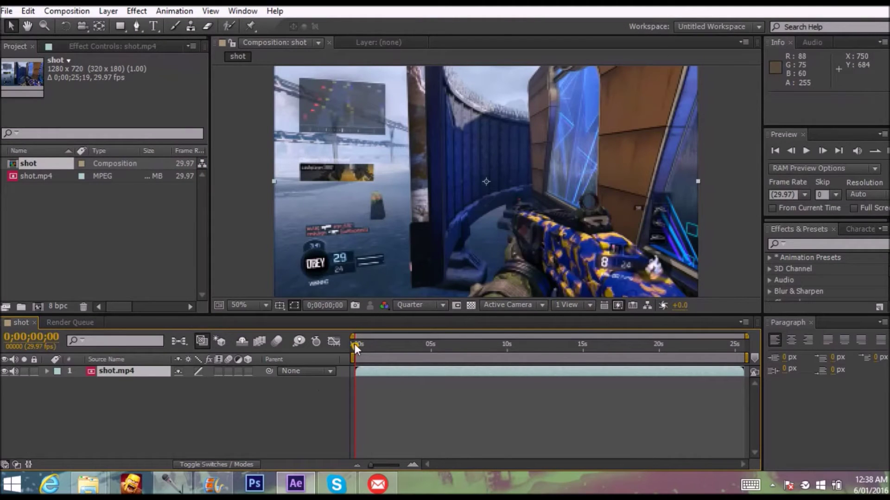
mouse_move(355, 344)
mouse_down()
mouse_move(545, 355)
mouse_move(346, 351)
mouse_up()
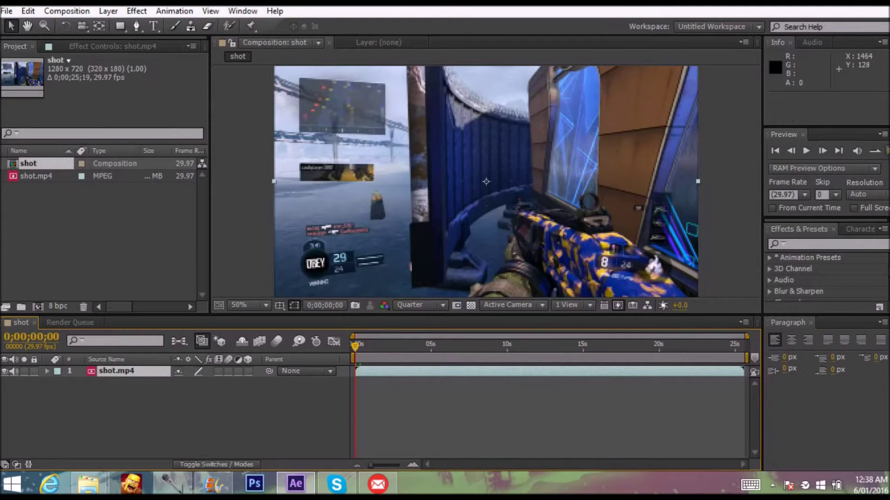
click(886, 150)
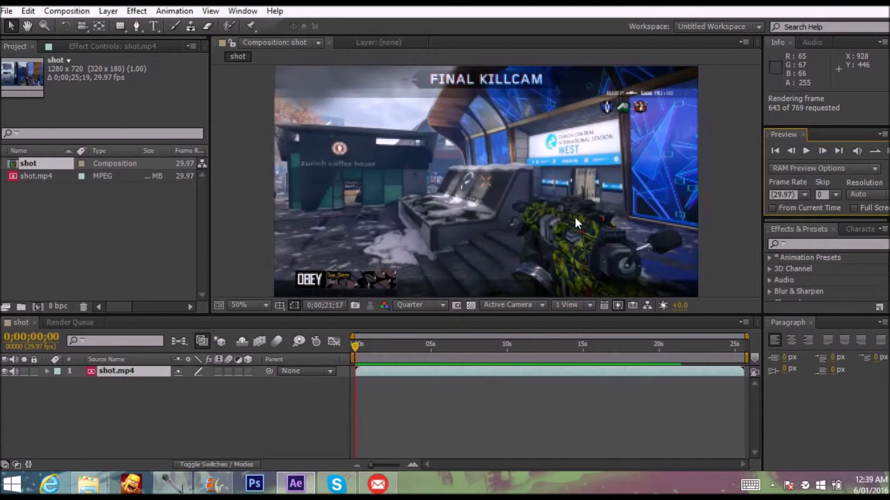
click(416, 305)
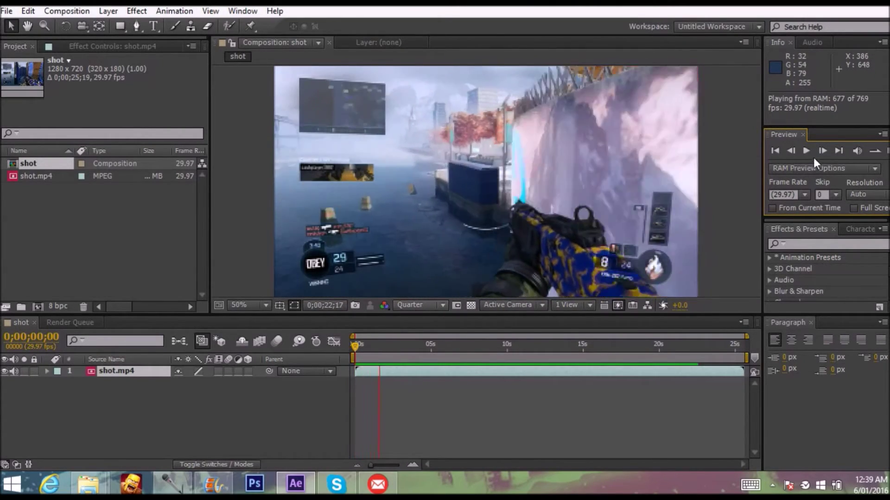
click(808, 150)
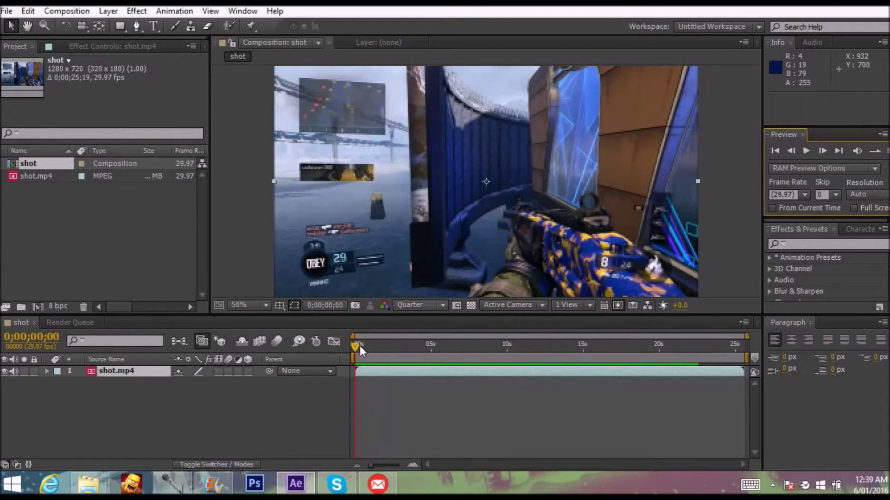
mouse_move(361, 346)
mouse_down()
mouse_move(444, 346)
mouse_move(326, 341)
mouse_move(542, 343)
mouse_move(347, 344)
mouse_up()
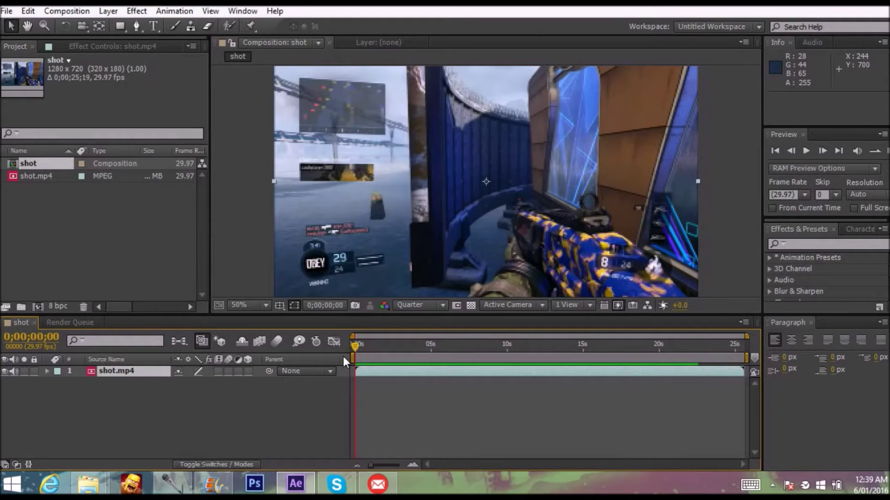
Show Scale, move the playhead to 0;00;05;05 and set a 100% Scale keyframe there.
key(s)
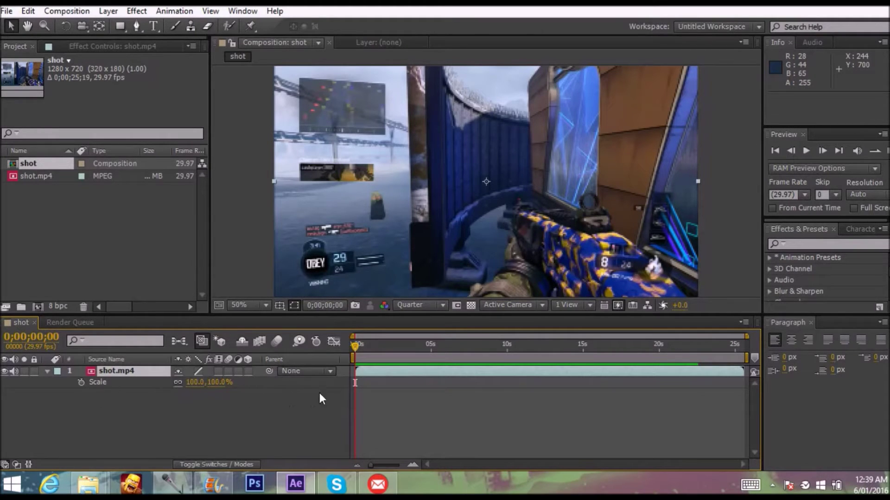
drag(356, 344, 437, 344)
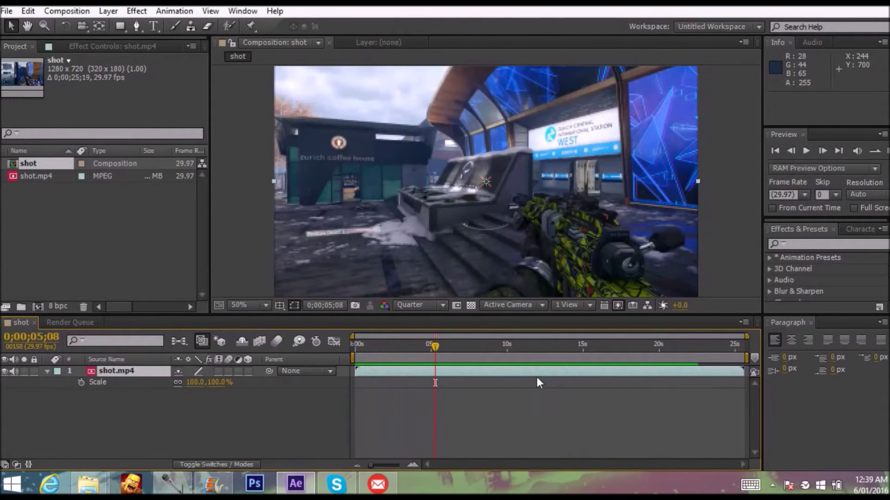
click(795, 154)
click(794, 154)
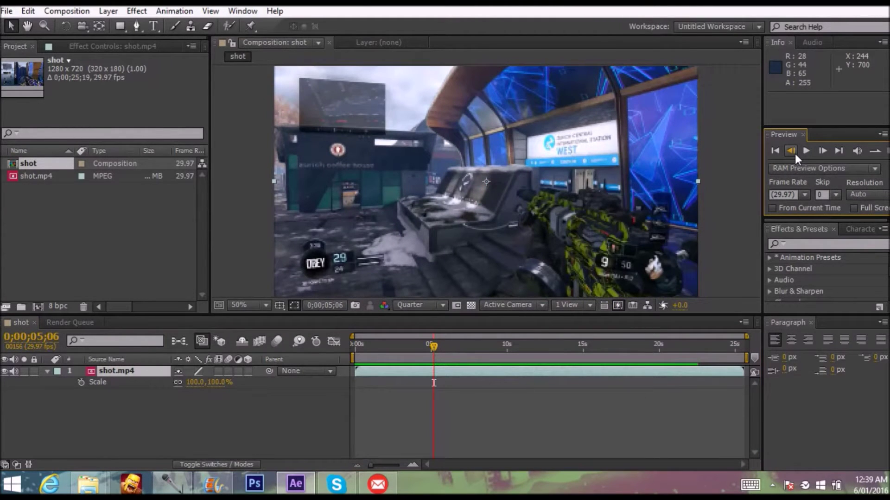
click(794, 154)
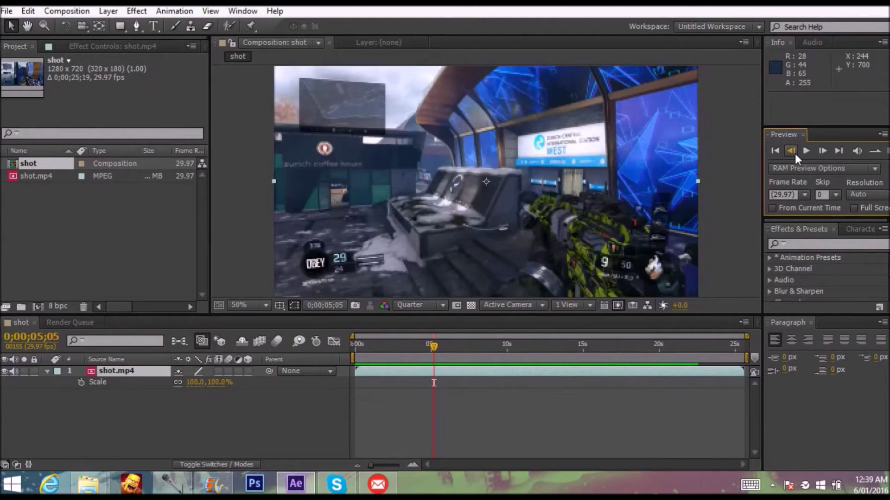
click(80, 381)
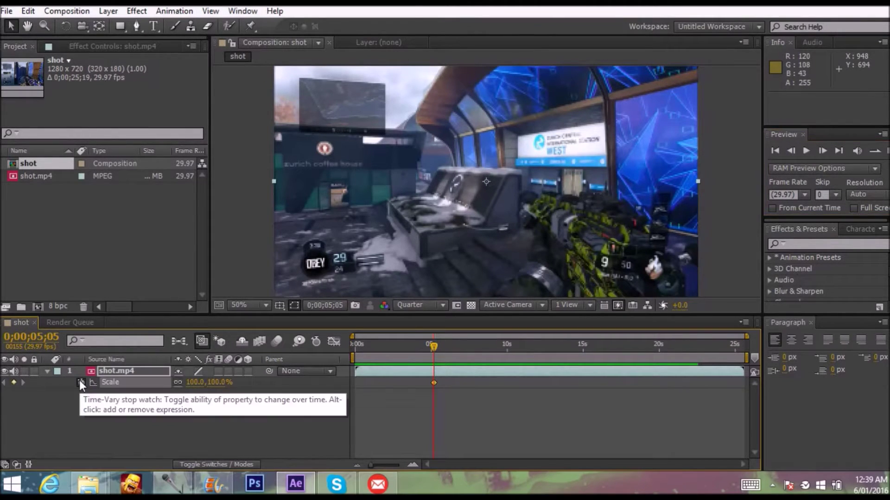
click(821, 150)
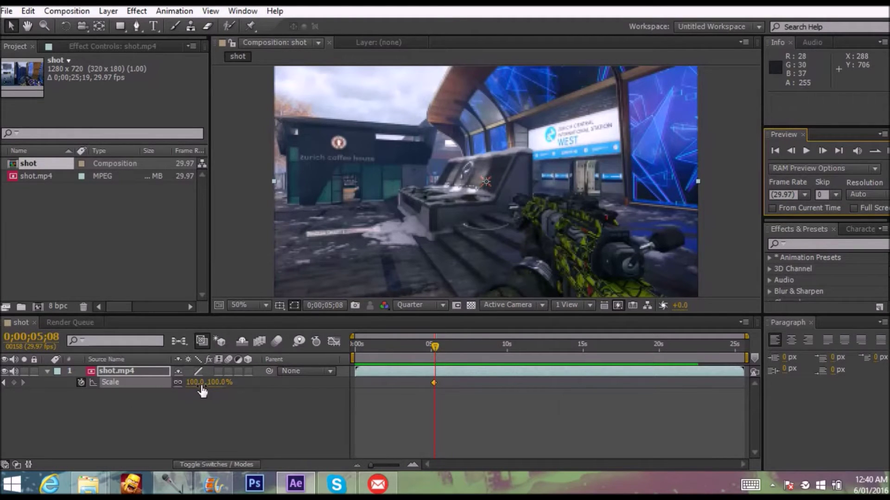
Scrub Scale to 156% at 0;00;05;08, then step forward two frames to 0;00;05;10.
drag(199, 392, 234, 384)
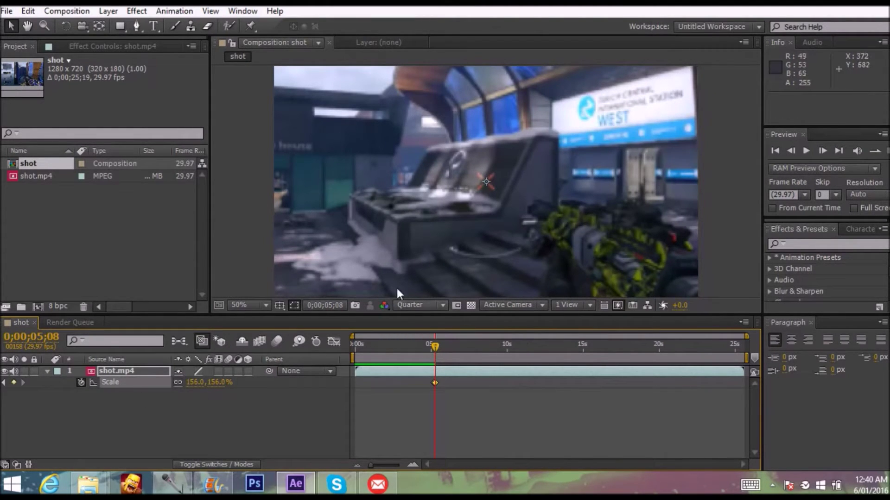
click(470, 305)
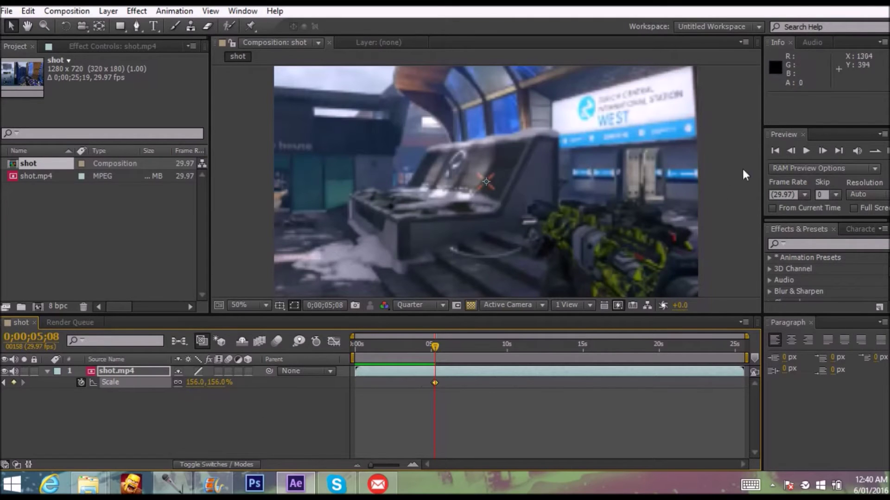
click(827, 154)
click(827, 155)
drag(428, 348, 424, 349)
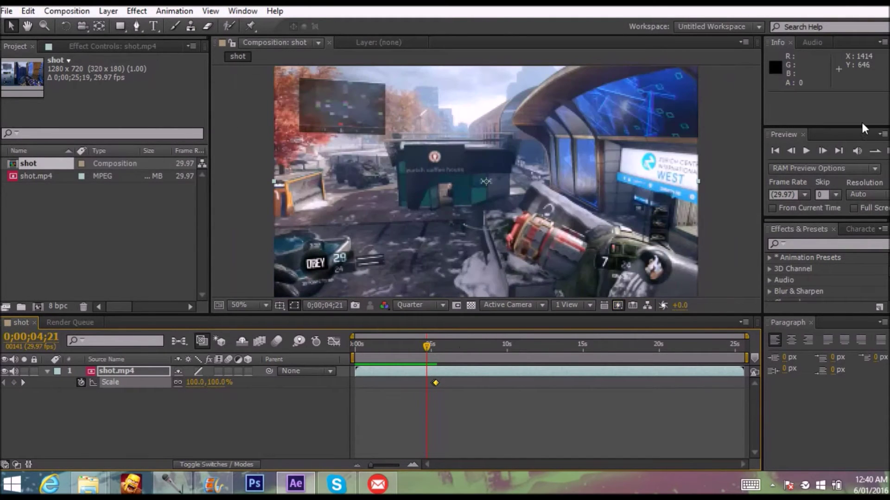
click(822, 149)
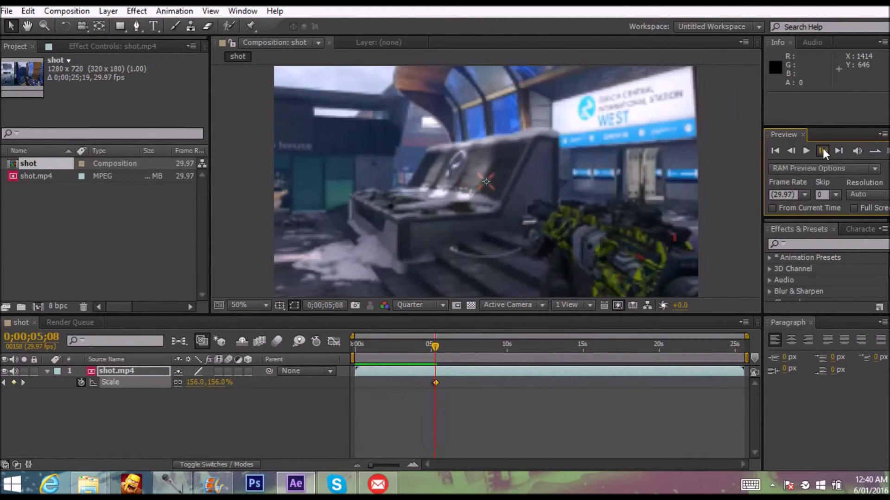
click(822, 151)
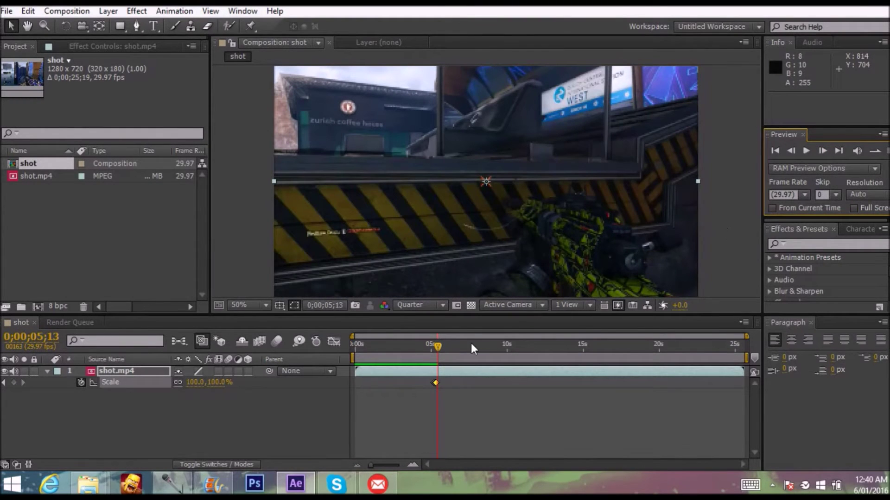
click(426, 346)
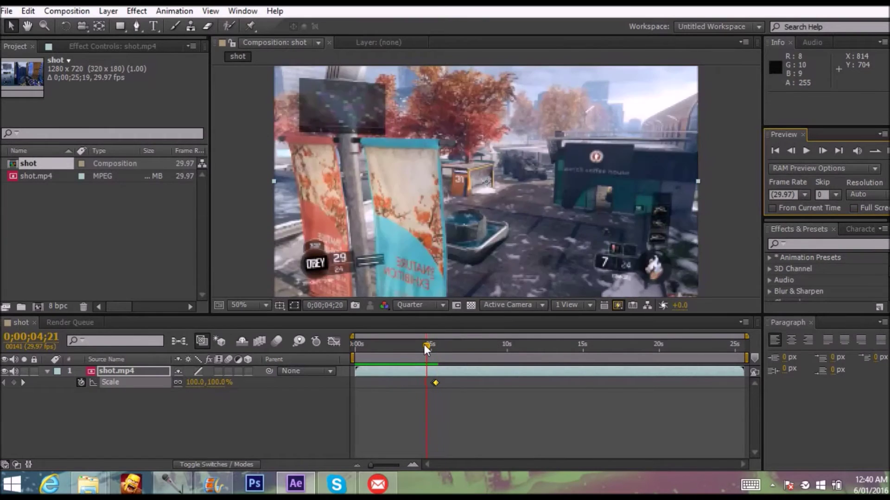
click(806, 150)
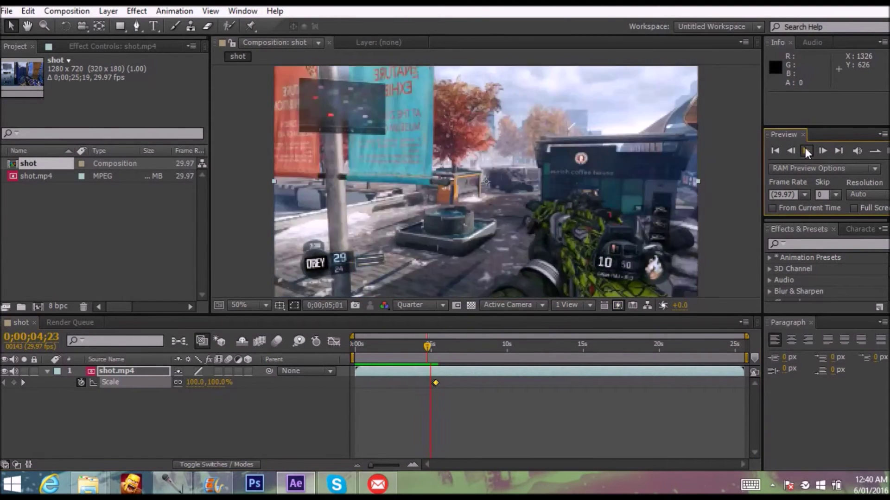
click(806, 150)
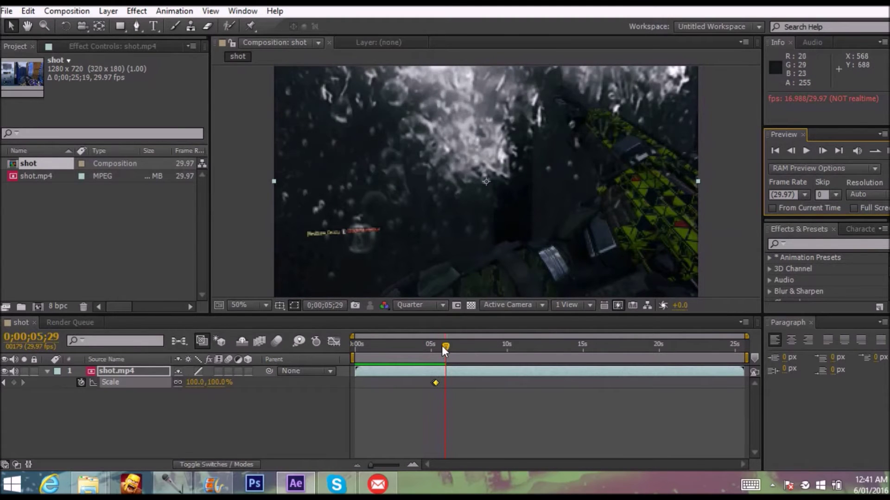
mouse_move(445, 346)
mouse_down()
mouse_move(415, 346)
mouse_move(440, 348)
mouse_up()
click(170, 12)
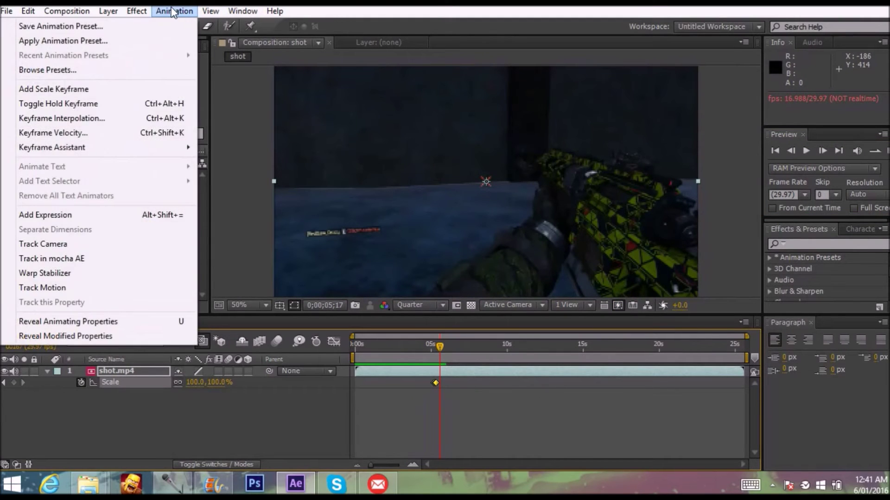
Add a new adjustment layer from the Layer menu and select Adjustment Layer 1.
key(Escape)
click(136, 13)
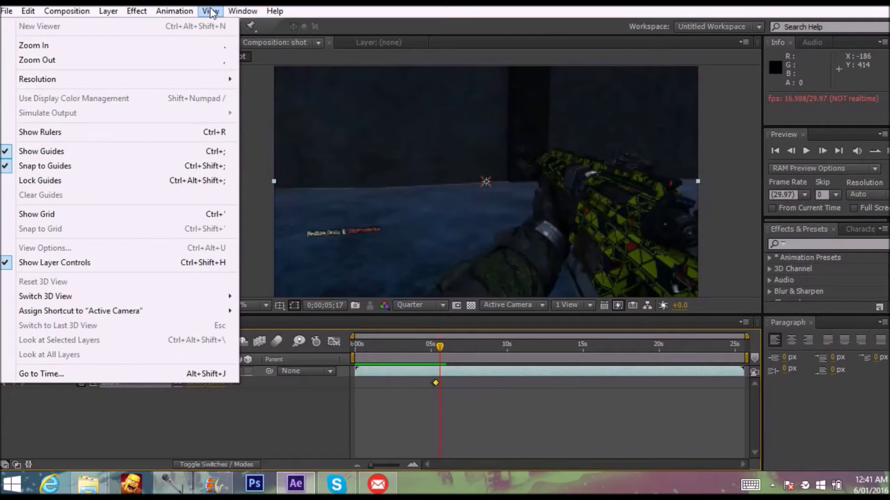
mouse_move(113, 15)
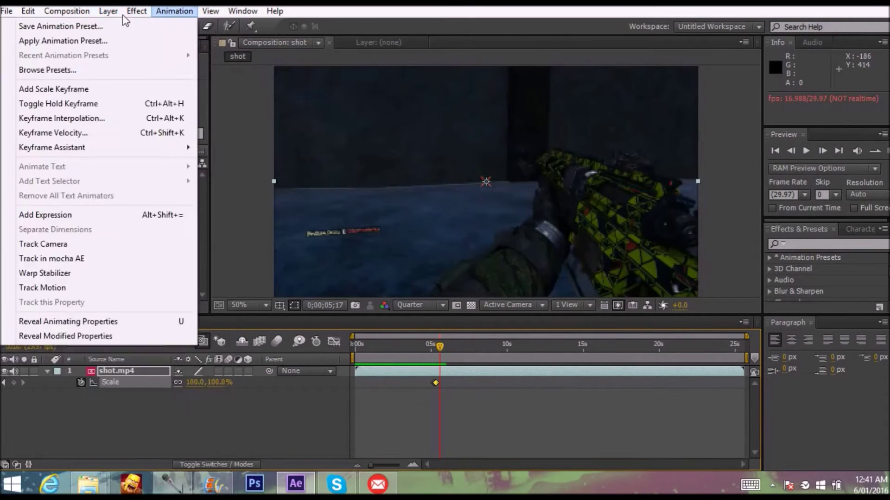
mouse_move(101, 31)
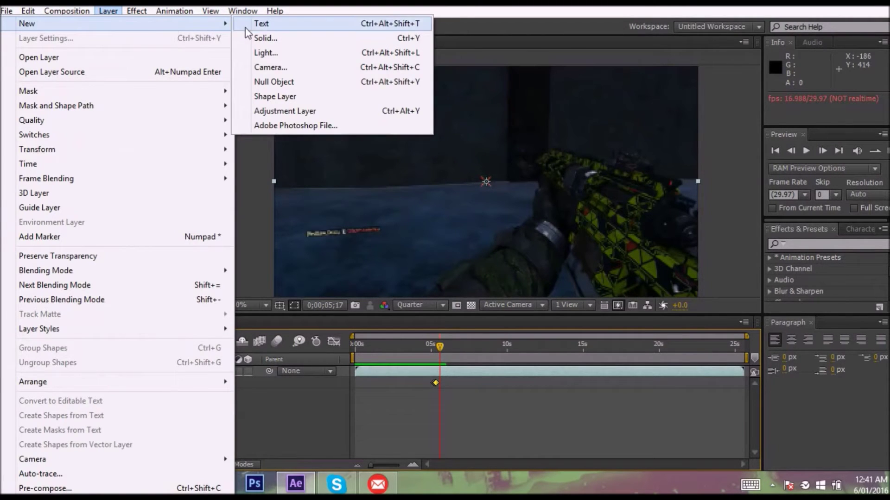
click(289, 110)
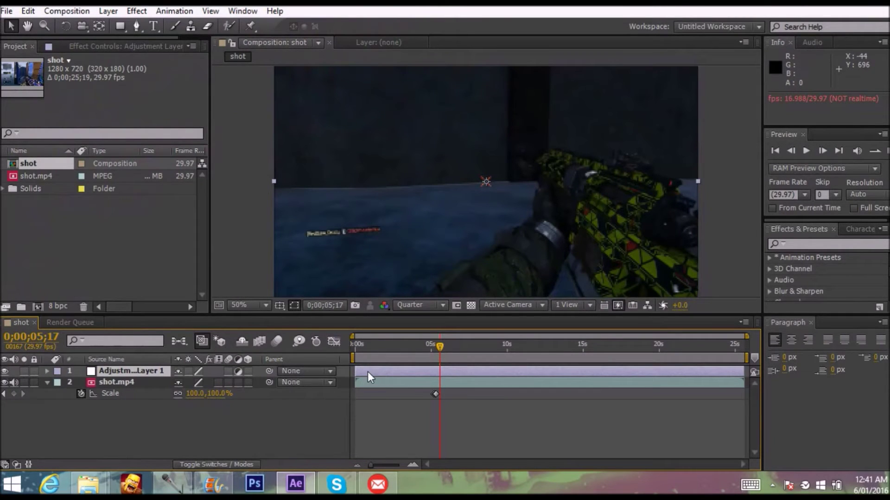
click(159, 374)
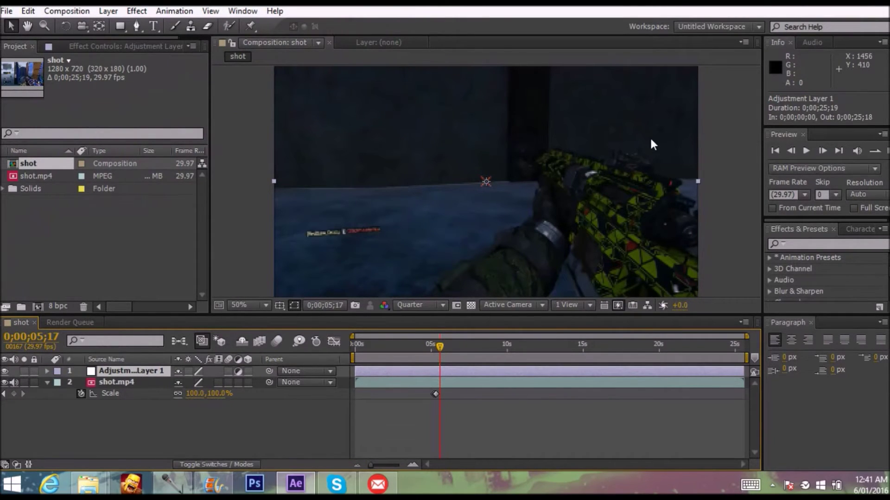
click(808, 245)
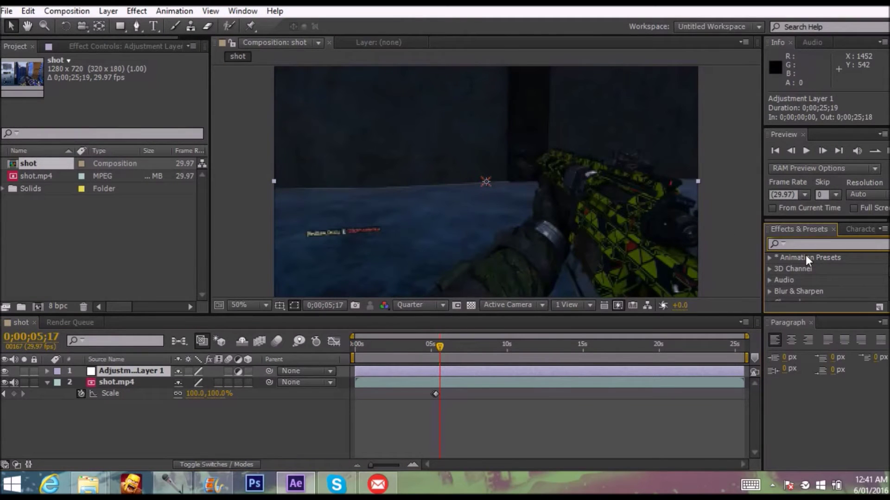
Search the effects list for 'glow' and apply Stylize > Glow to Adjustment Layer 1.
text(gow)
key(BackSpace)
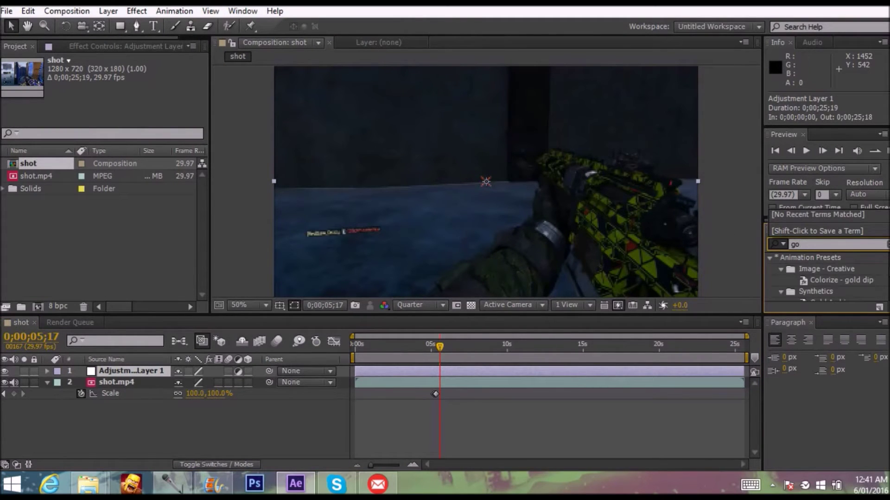
key(BackSpace)
text(low)
key(super+c)
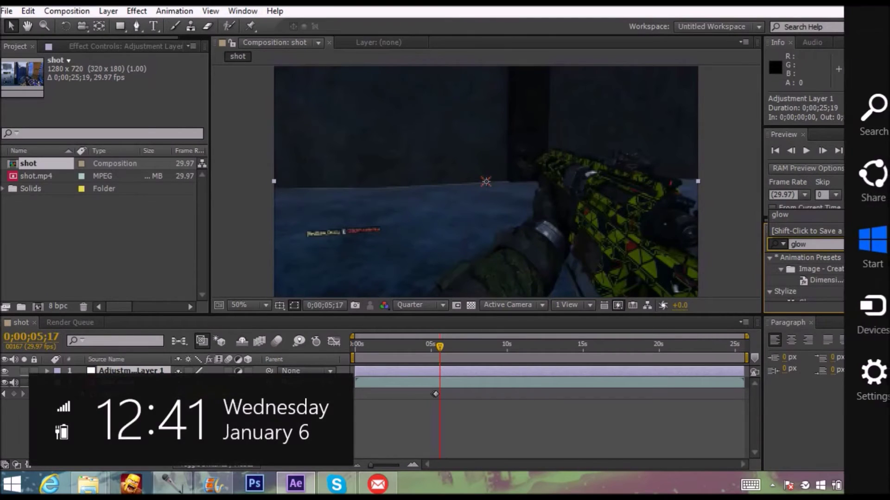
key(Escape)
key(Return)
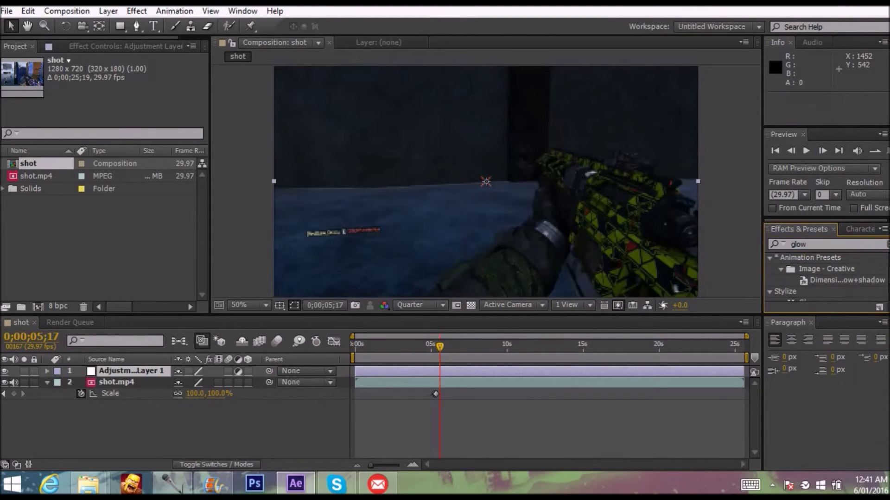
scroll(878, 301, down, 1)
double_click(802, 293)
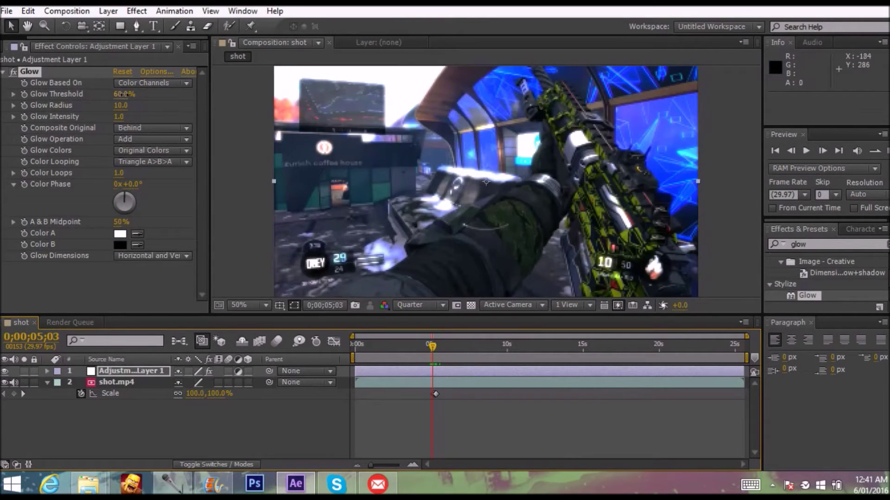
Scrub the Glow Threshold value from 60.0% up to 64.7%.
drag(128, 93, 130, 93)
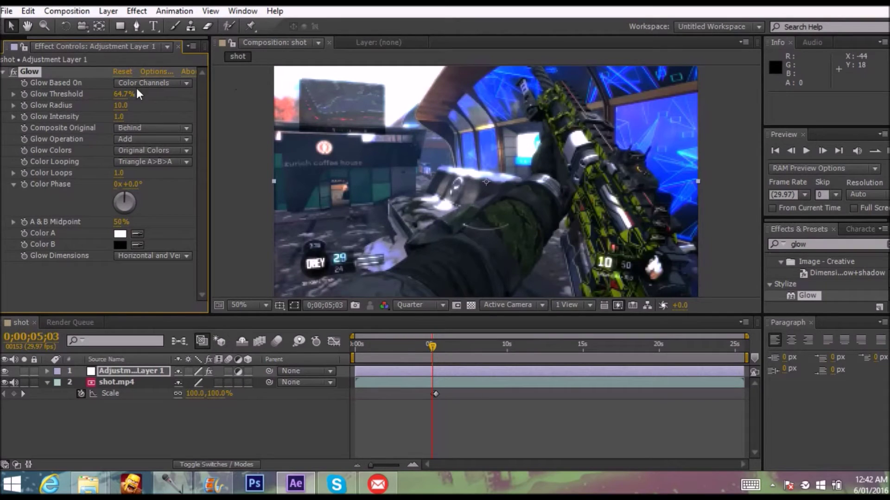
Search 'curves' and apply Color Correction > Curves to Adjustment Layer 1.
double_click(798, 244)
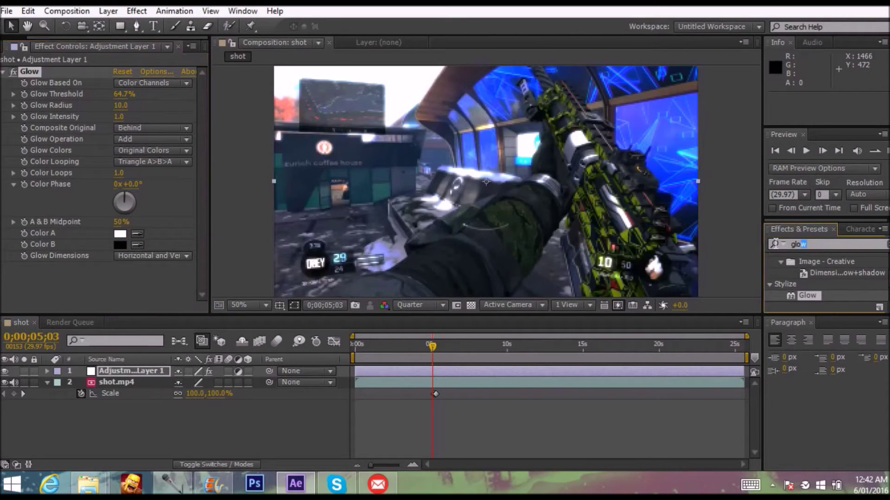
text(cur)
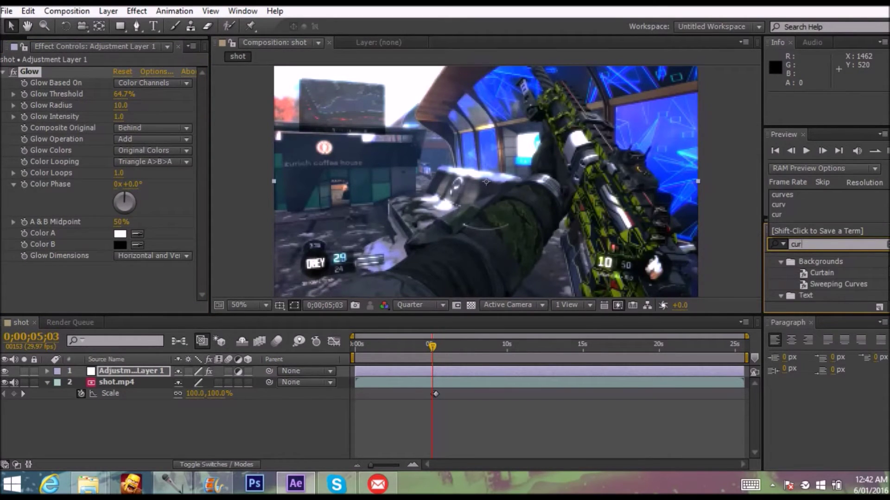
text(ves)
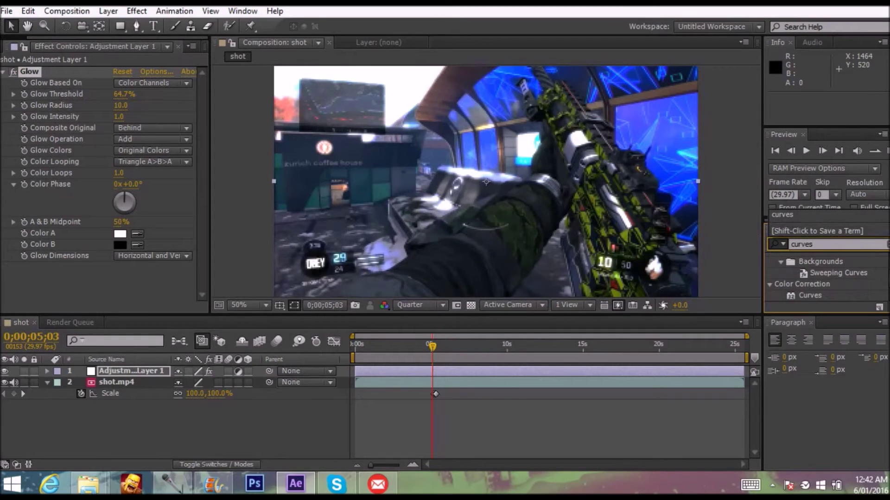
click(851, 299)
double_click(818, 296)
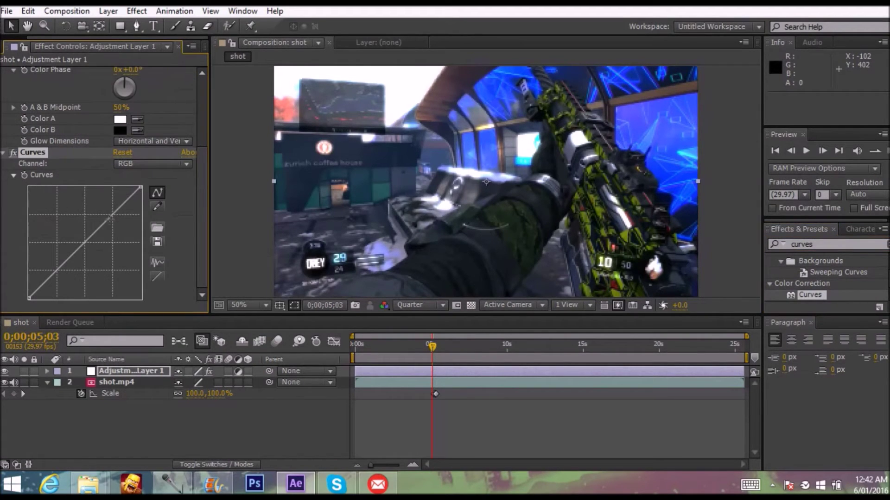
Bend the RGB curve into a contrast S-shape, then set the Curves channel to Red.
click(119, 222)
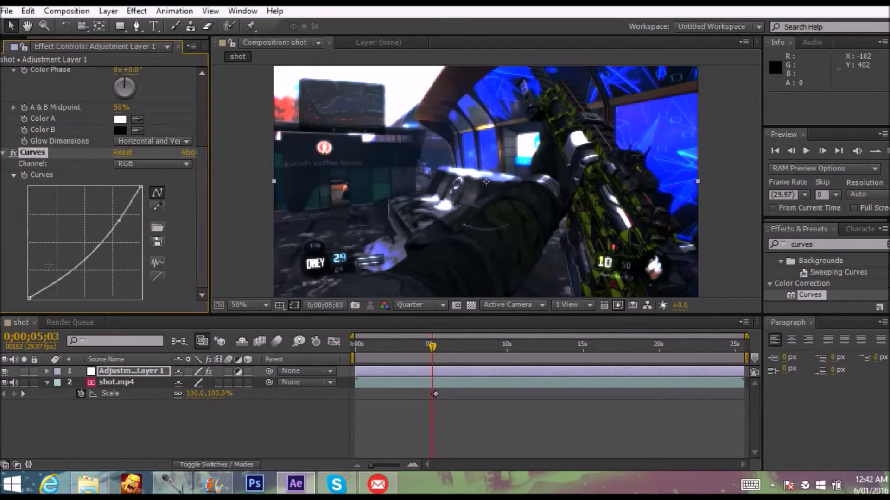
click(50, 264)
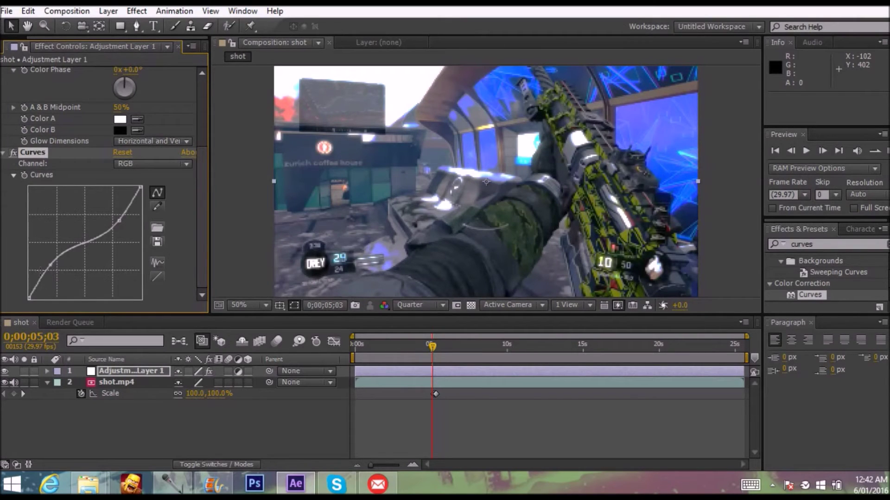
drag(52, 265, 54, 268)
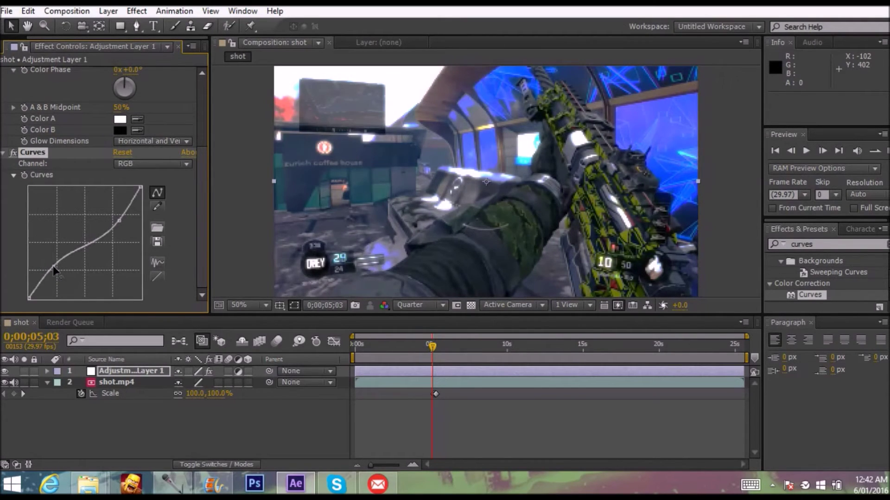
click(148, 163)
click(135, 178)
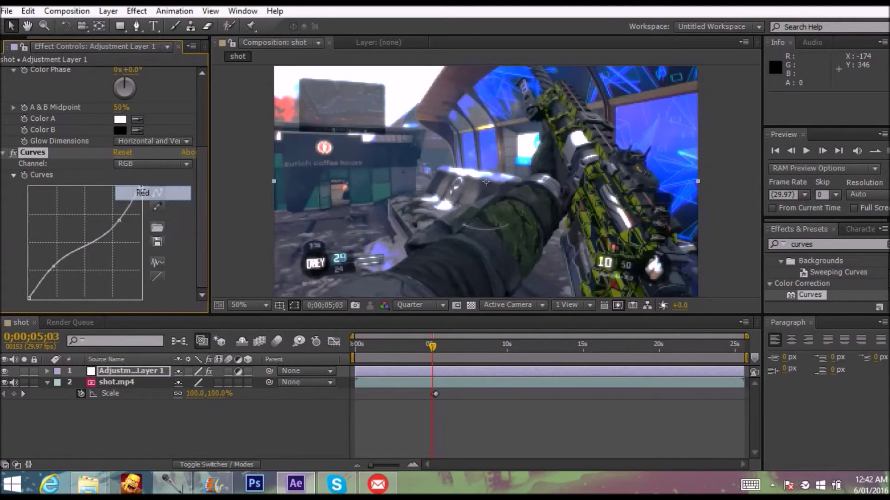
Give the Red curve two points for an S-shape, then pull the Green curve down.
click(117, 221)
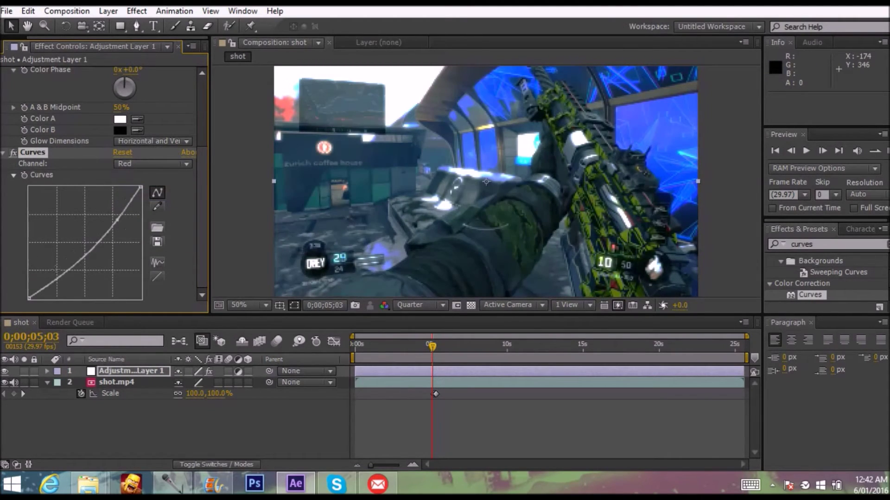
click(54, 267)
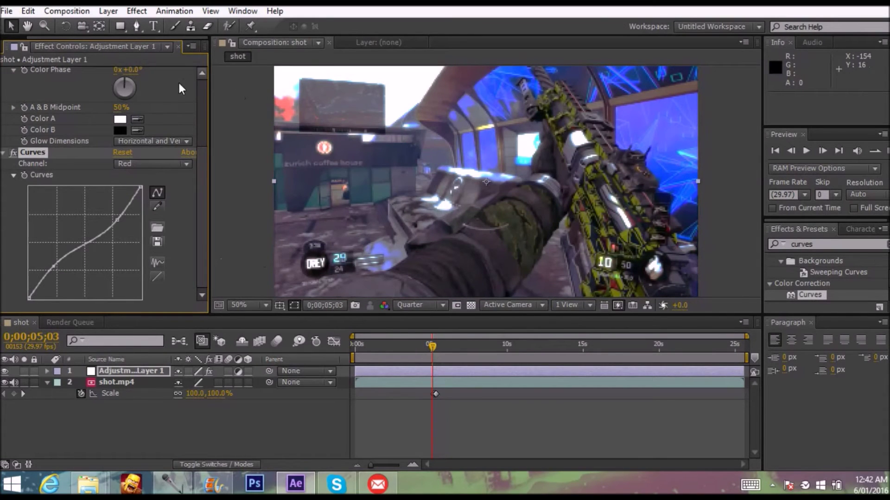
click(157, 163)
click(141, 204)
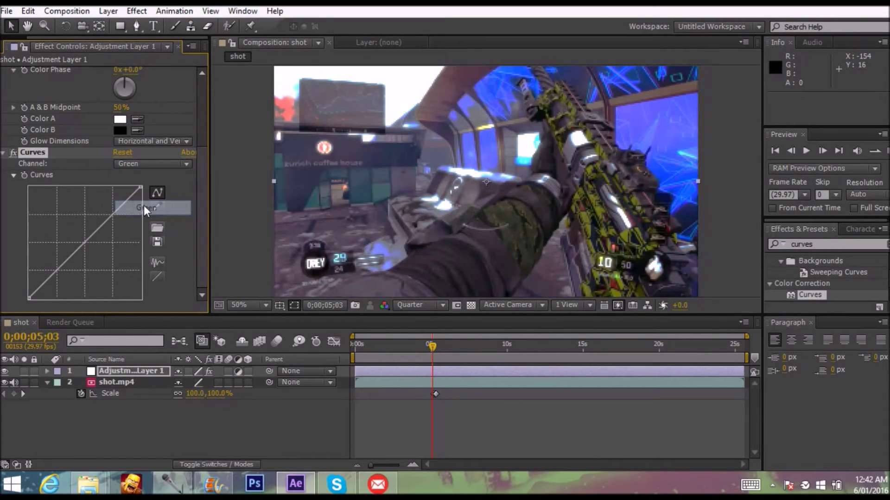
click(119, 221)
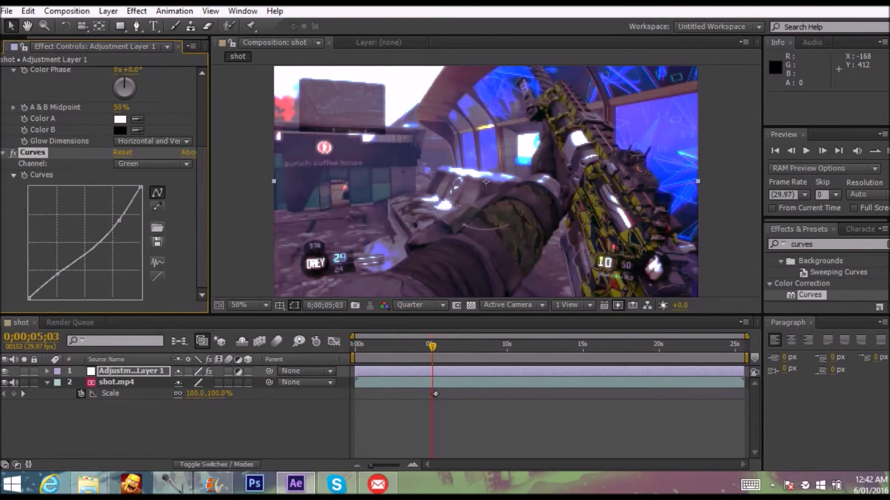
Bend the Blue curve into an S-shape and trim Adjustment Layer 1 to start later.
click(137, 166)
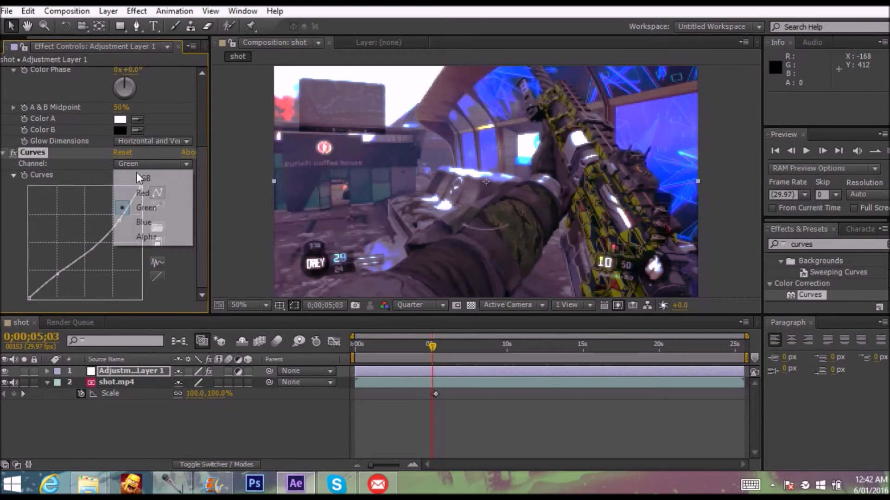
click(137, 221)
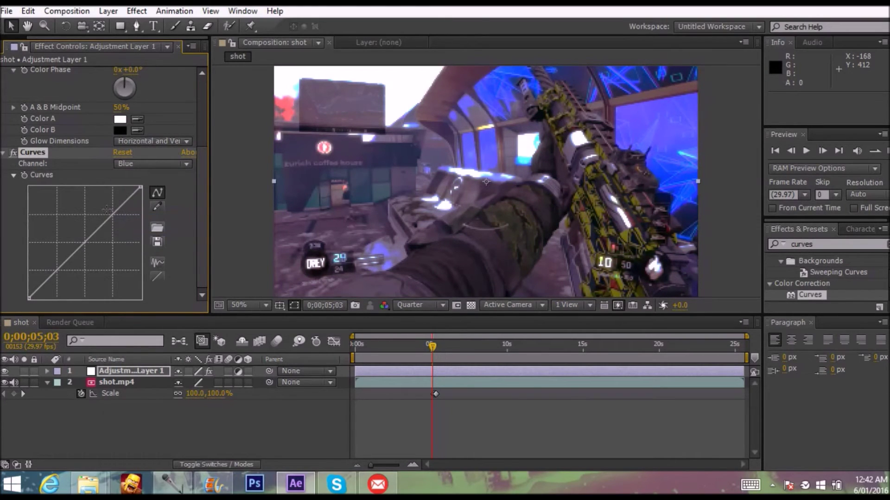
click(106, 209)
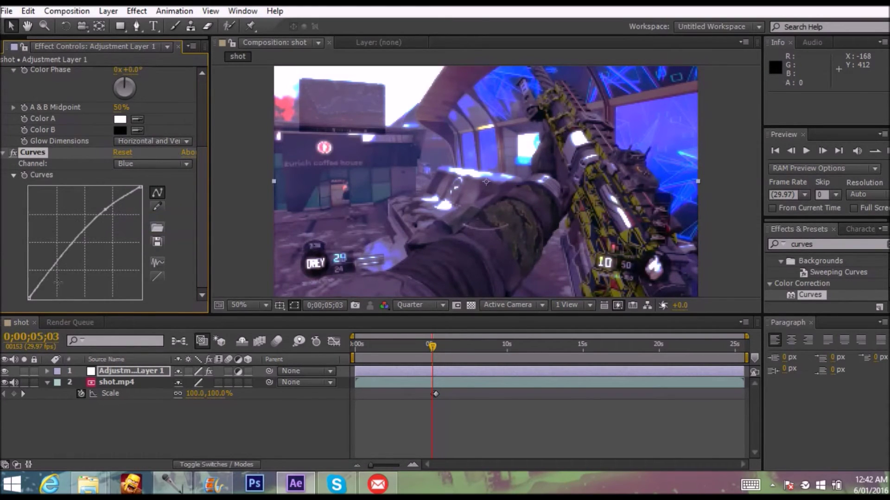
click(61, 278)
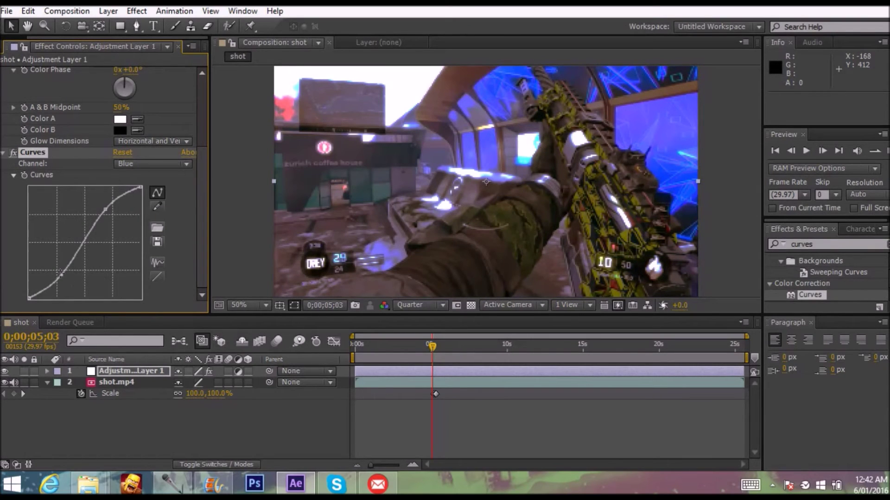
drag(61, 277, 58, 273)
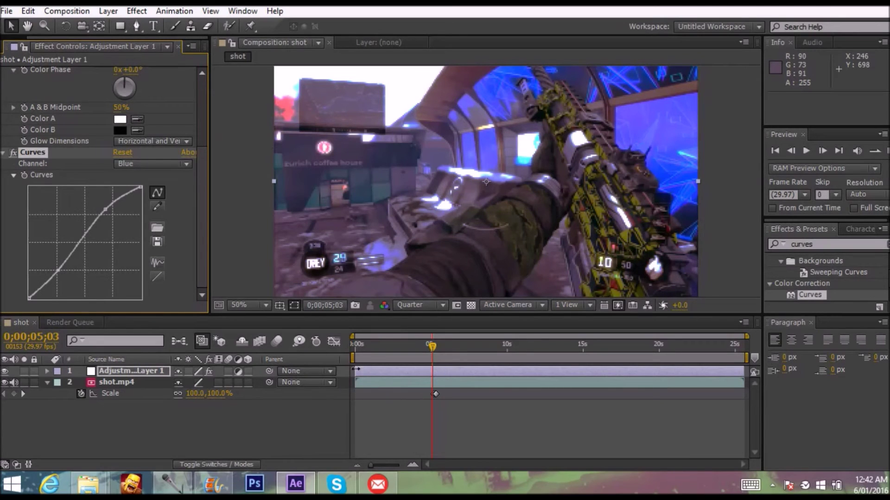
drag(356, 369, 435, 344)
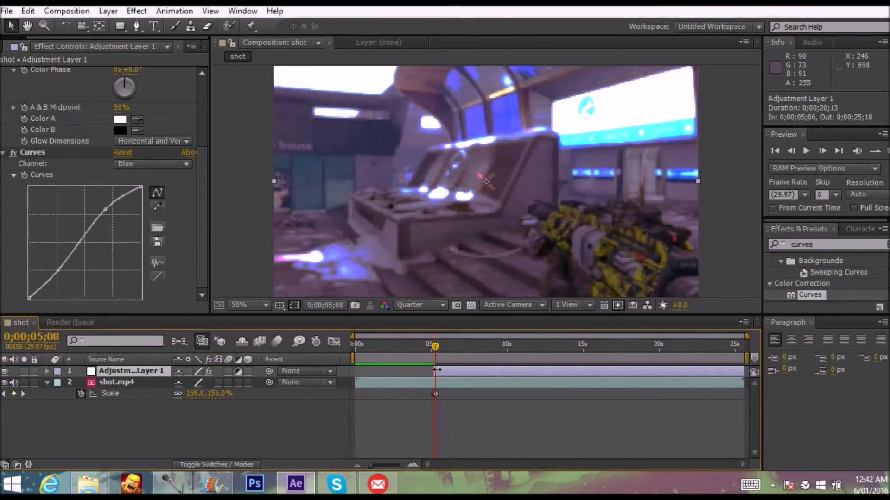
Align Adjustment Layer 1's in-point with the punch-in, return to 0 and start a full preview.
drag(437, 370, 439, 371)
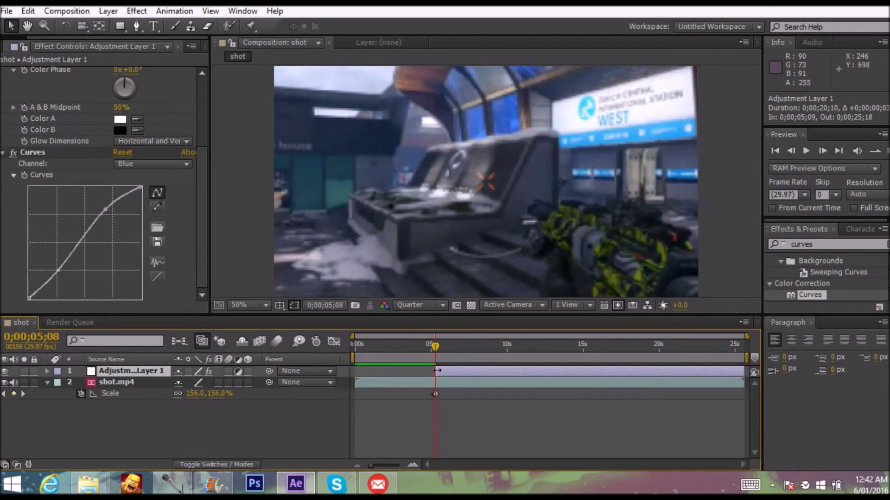
drag(422, 346, 328, 349)
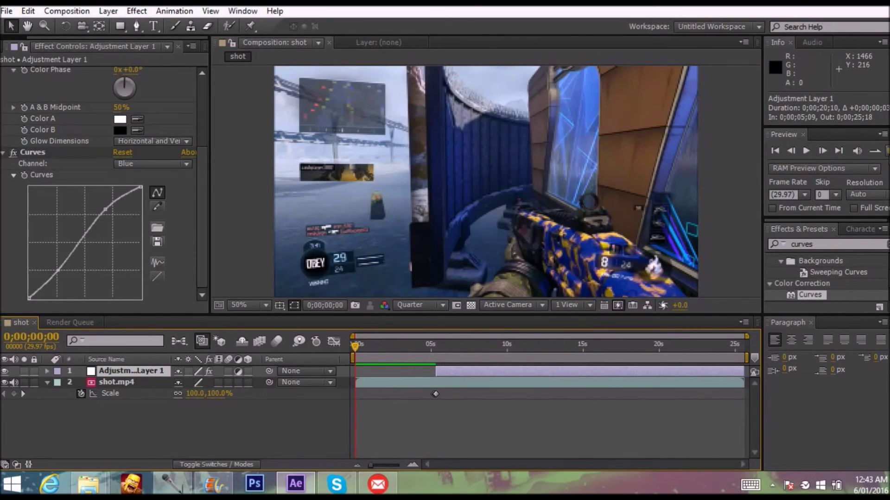
click(887, 151)
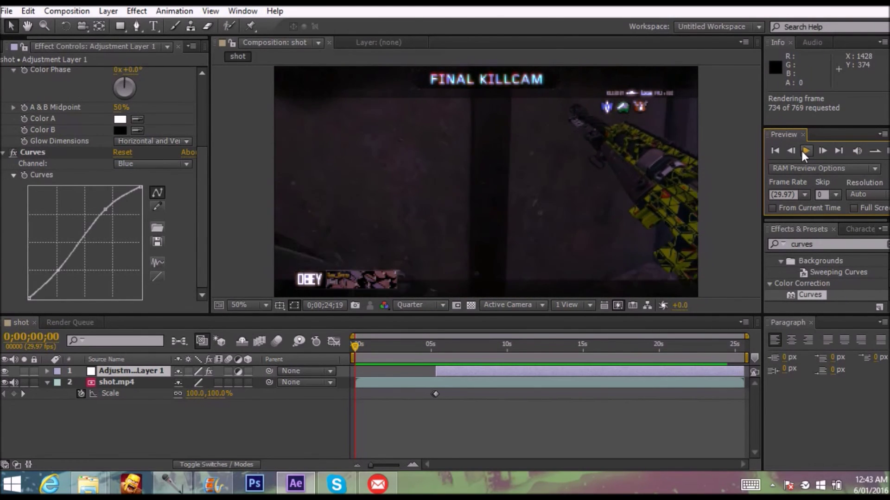
click(805, 150)
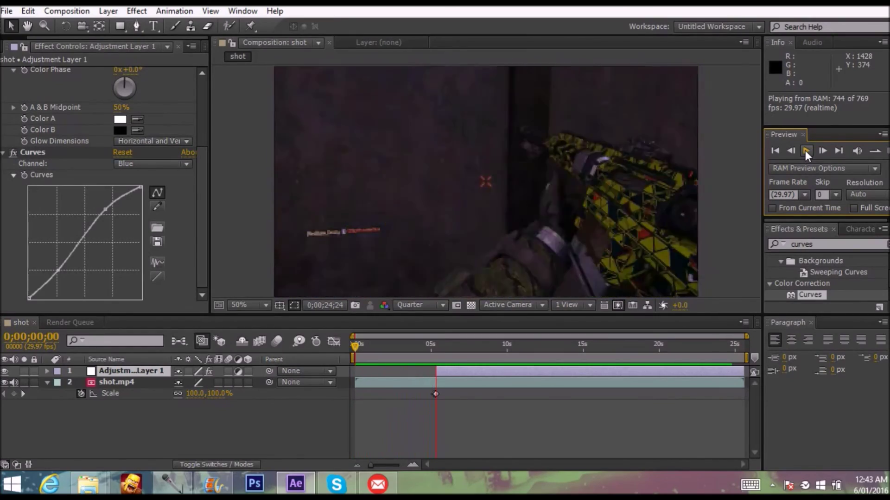
click(803, 150)
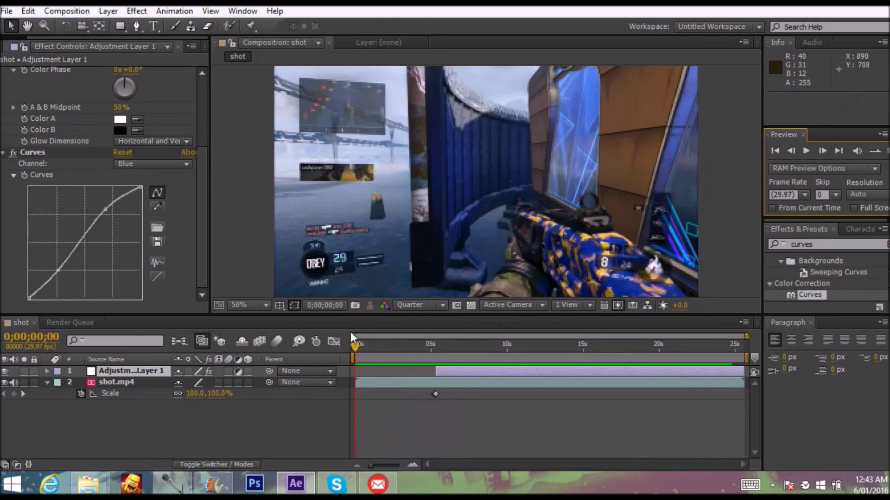
Preview the Glow and Curves grade from the 5-second punch-in through the final killcam near 0;00;20;29.
drag(352, 344, 486, 394)
key(KP_0)
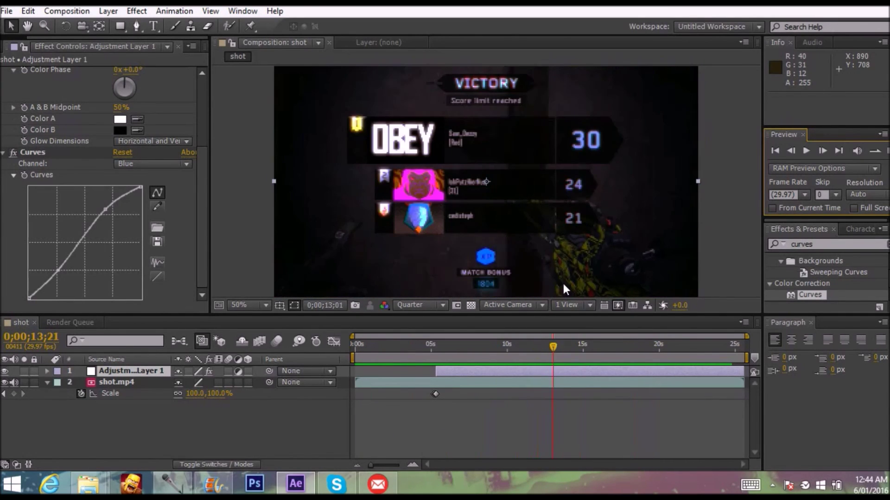
click(611, 349)
drag(625, 354, 673, 352)
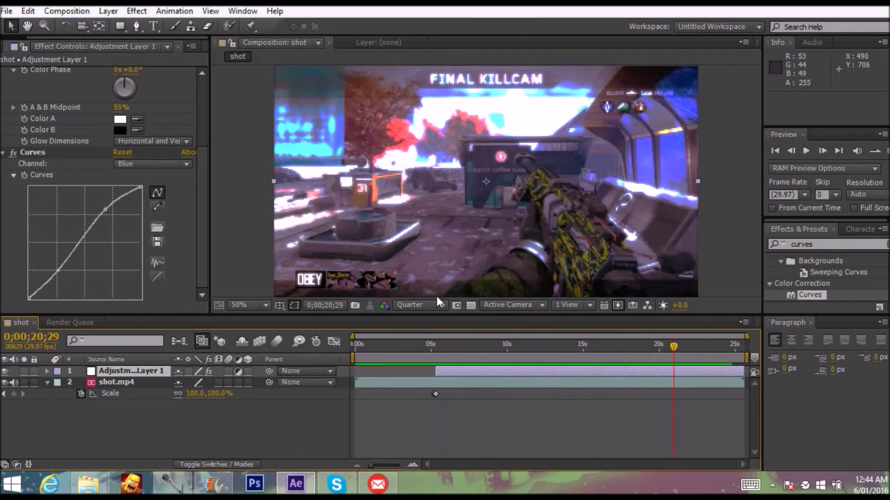